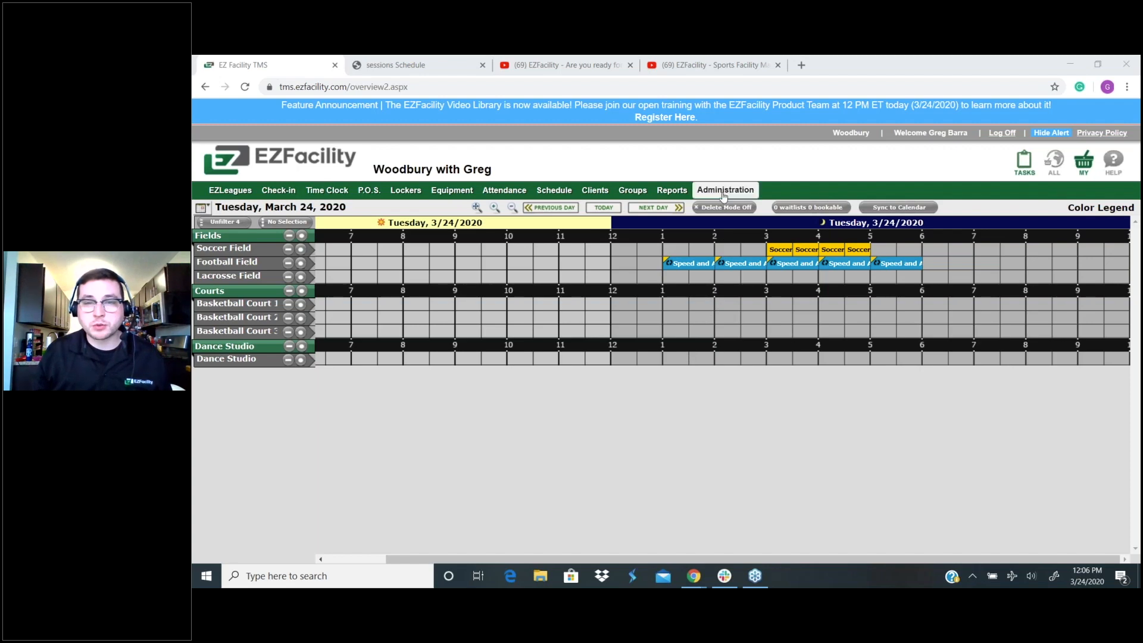
Open the self-service Video Library from the administration settings.
left_click(724, 191)
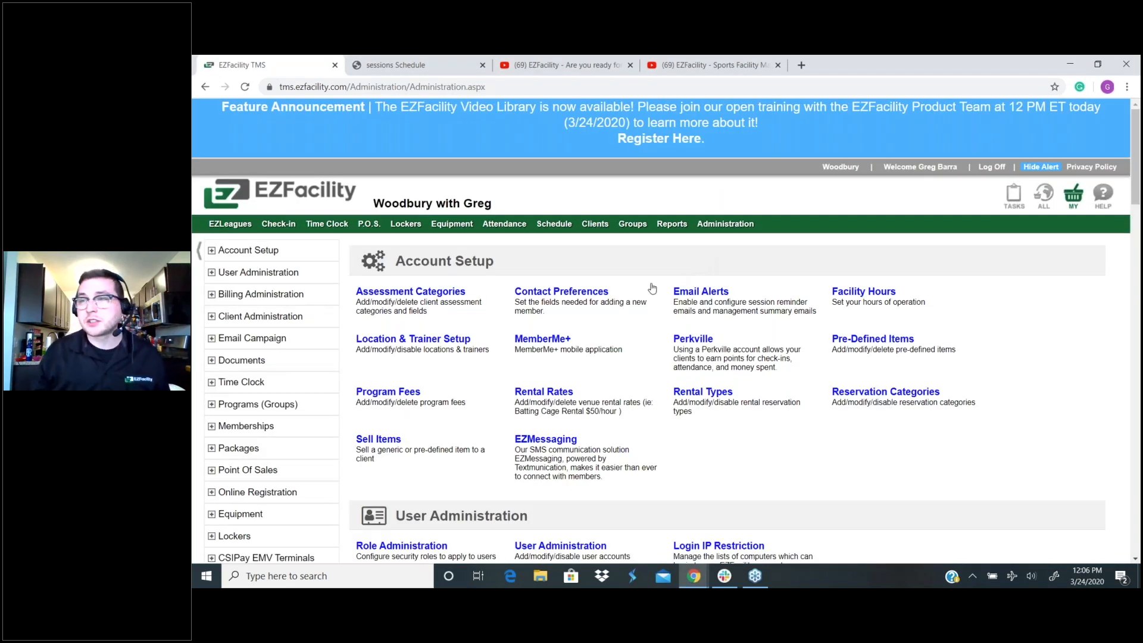
scroll(620, 291, "down", 1)
scroll(620, 291, "down", 10)
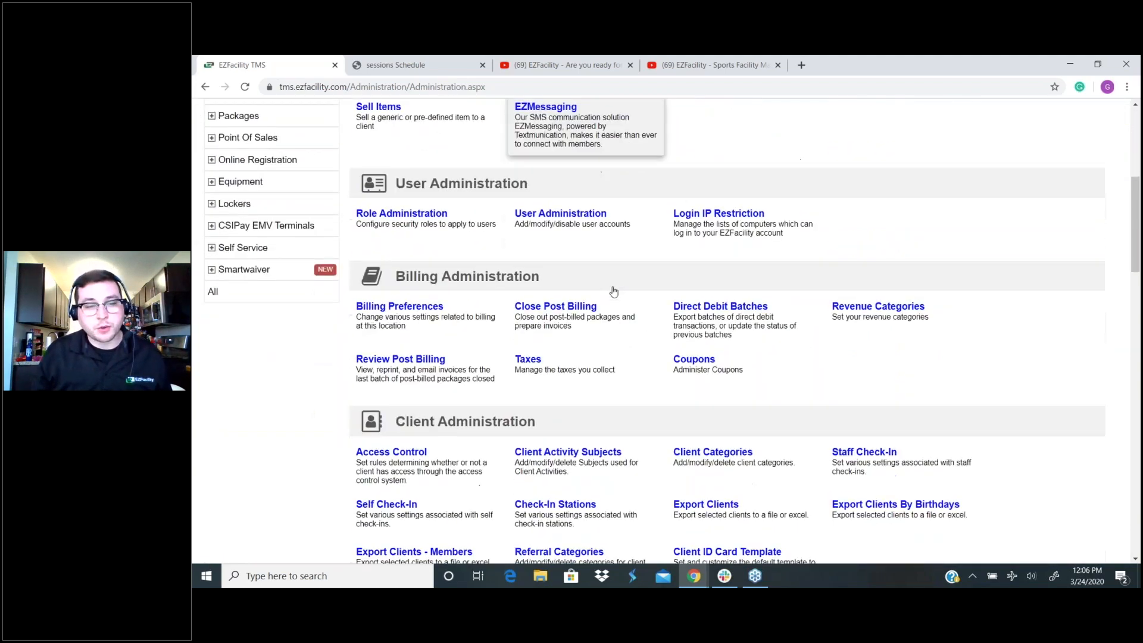
scroll(614, 291, "down", 10)
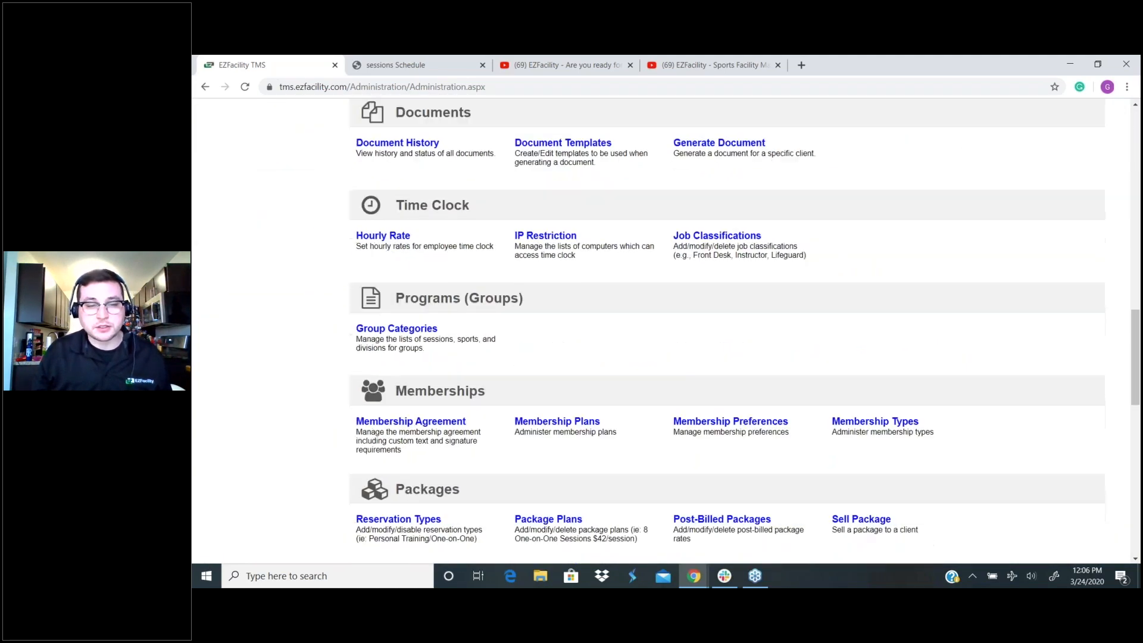
scroll(613, 291, "down", 5)
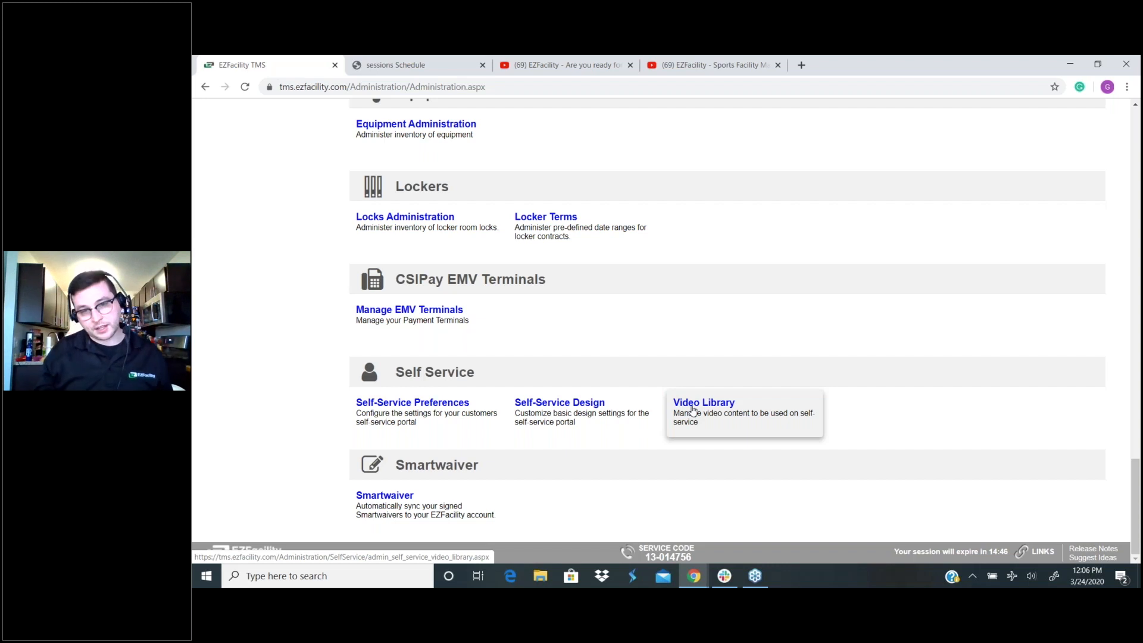
left_click(693, 410)
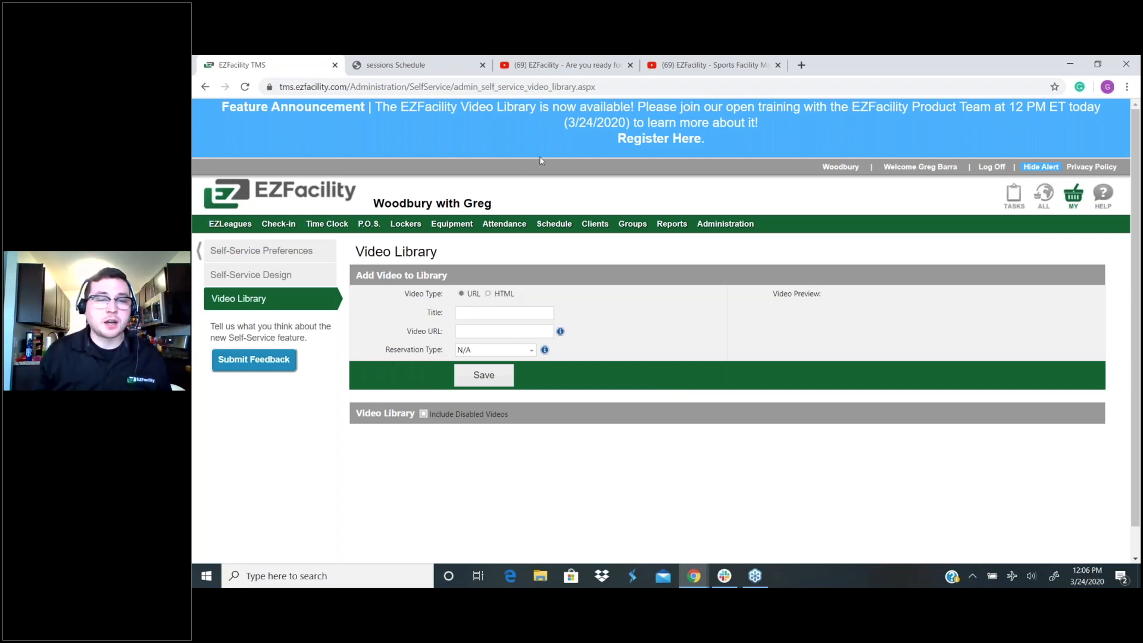
Copy the address of the YouTube video "EZFacility - Are you ready for a new experience?" and enter it as the new library video's URL.
left_click(567, 68)
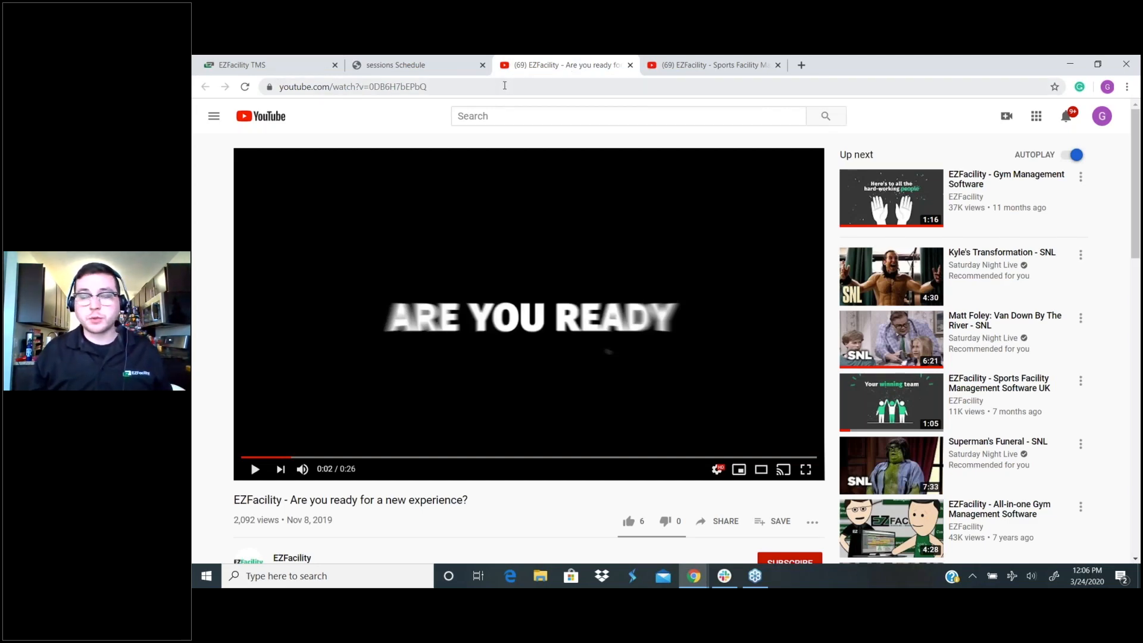
left_click(505, 86)
key("ctrl+c")
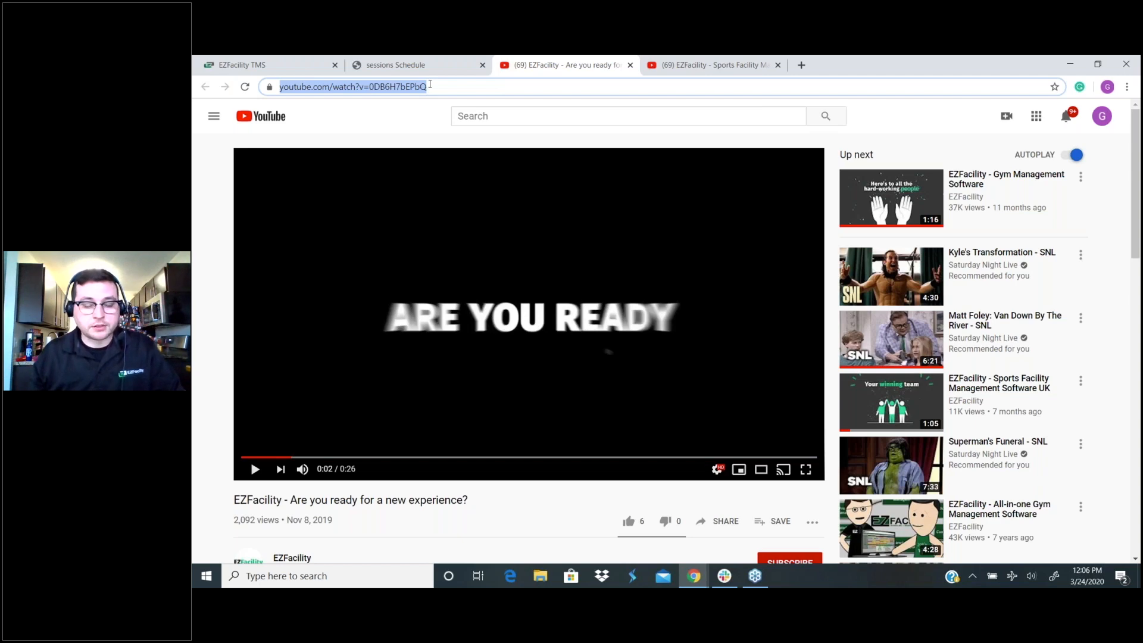
left_click(316, 71)
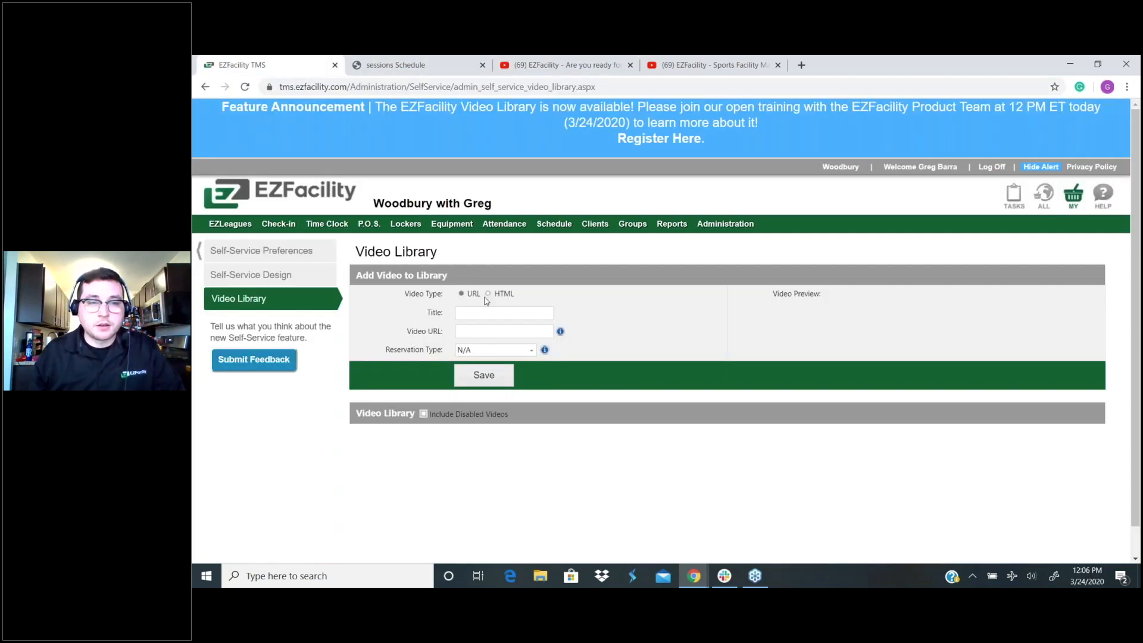
left_click(503, 331)
key("ctrl+v")
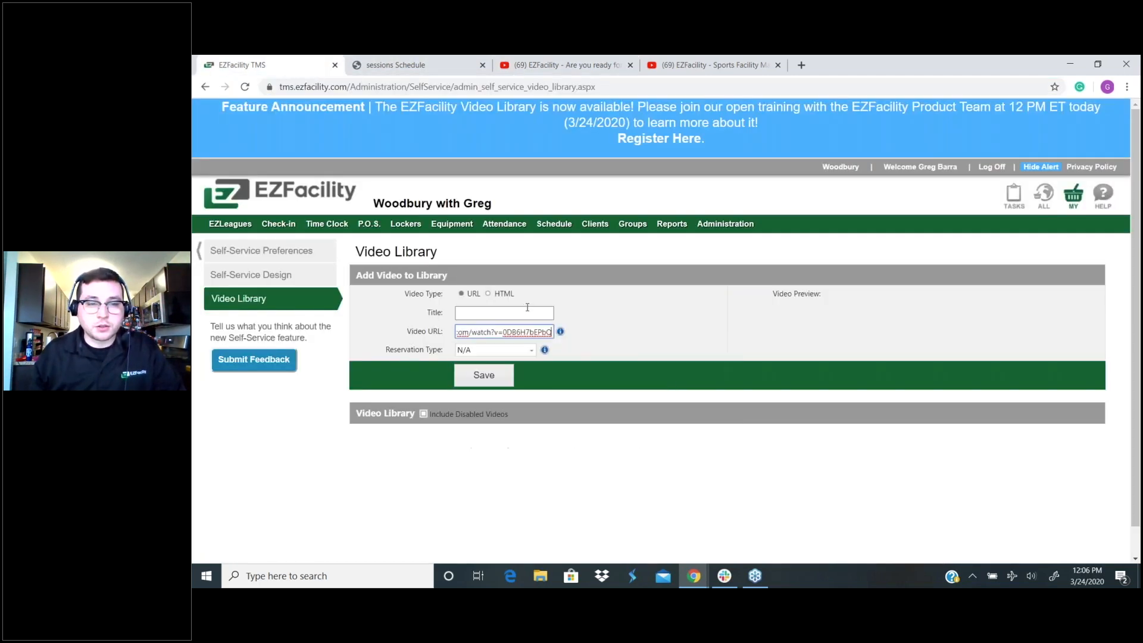
left_click(577, 308)
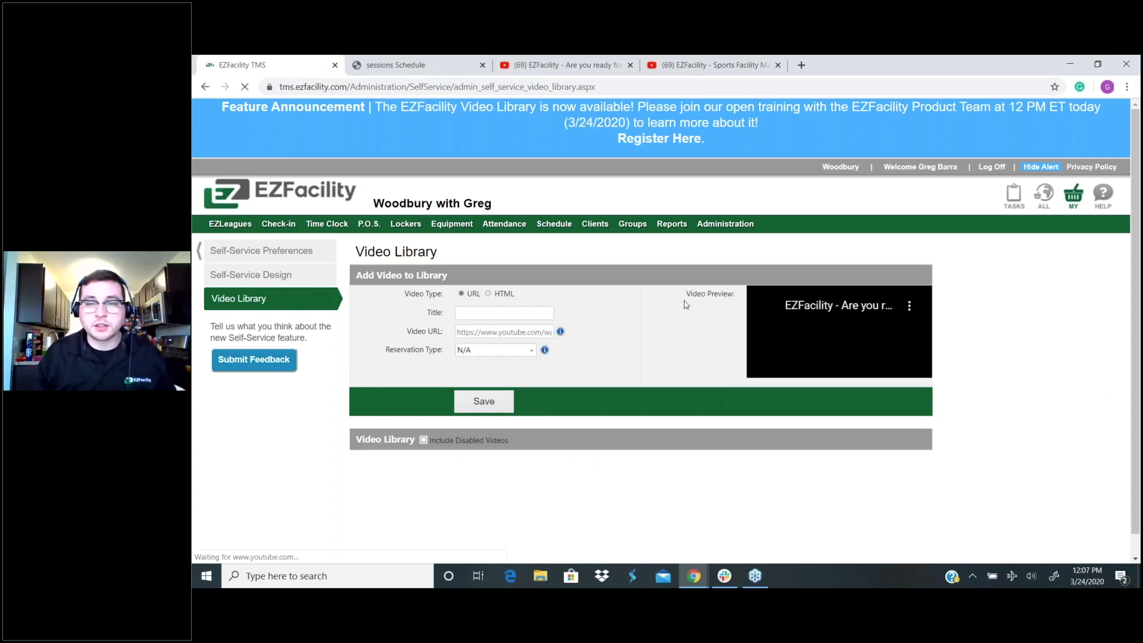
Title the video "EZFacility UI", assign it the Speed and Agility reservation type, and save it to the library.
left_click(527, 314)
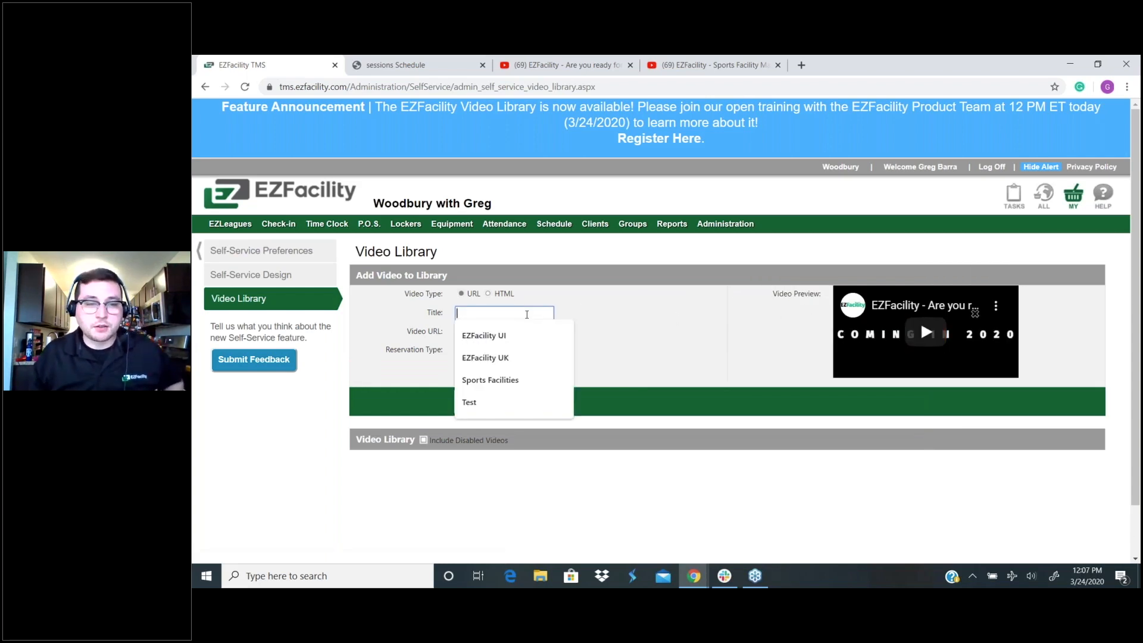
key("Down")
key("Return")
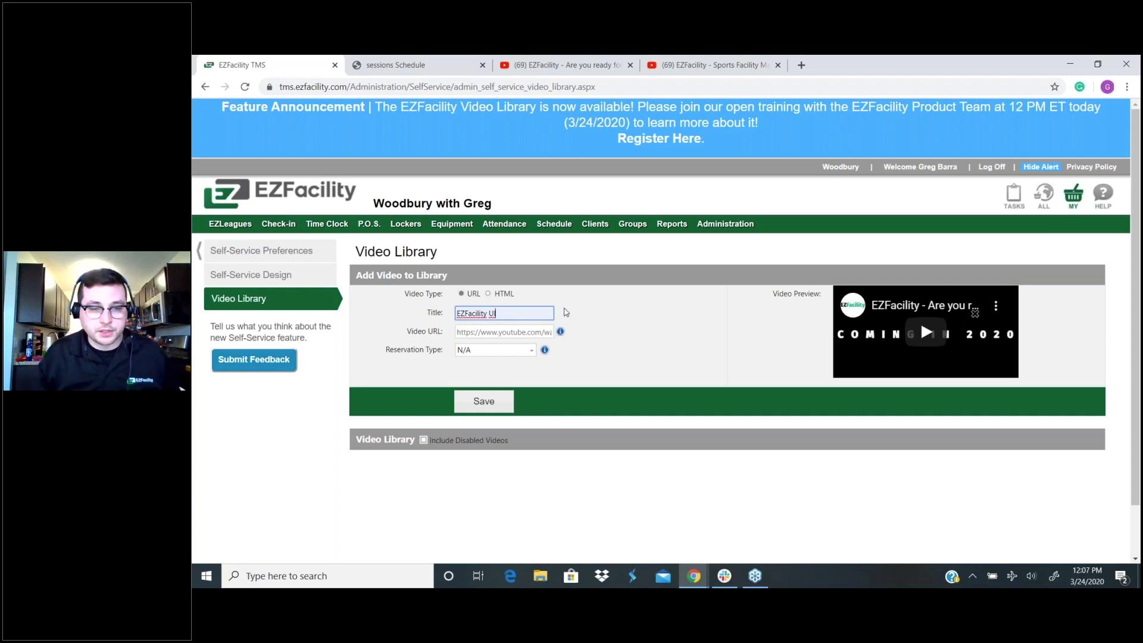
left_click(492, 354)
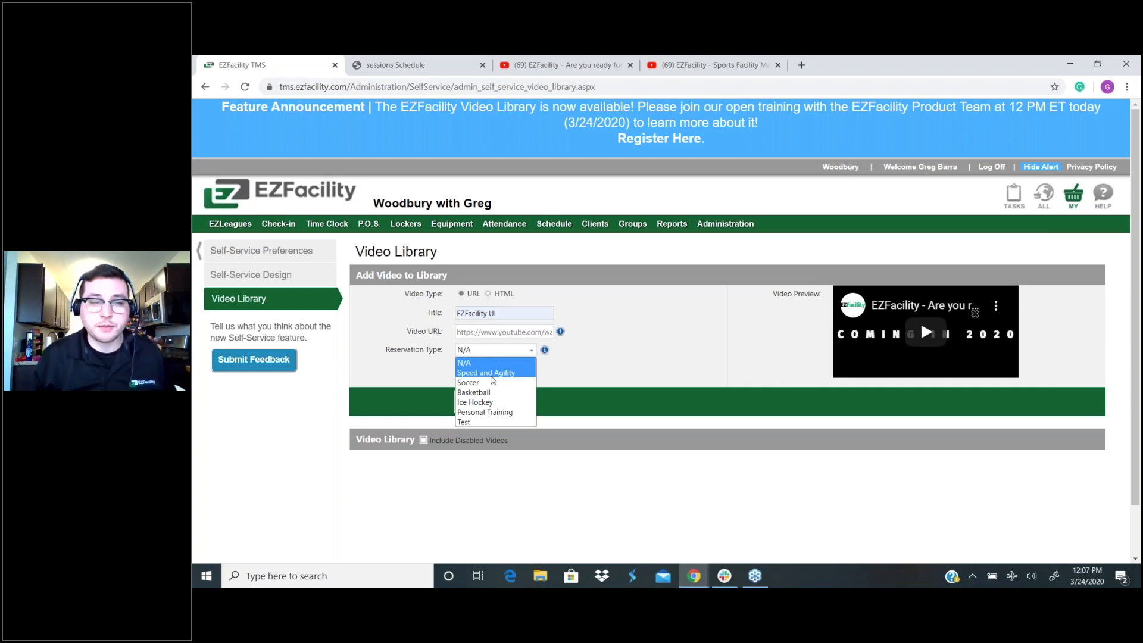
left_click(492, 374)
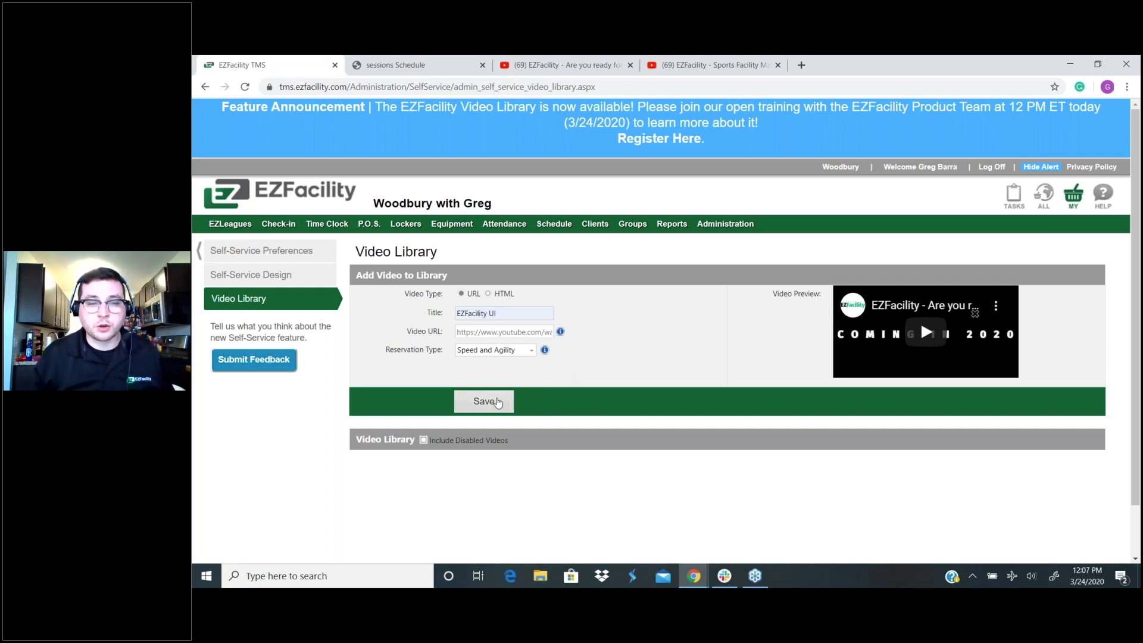
left_click(497, 402)
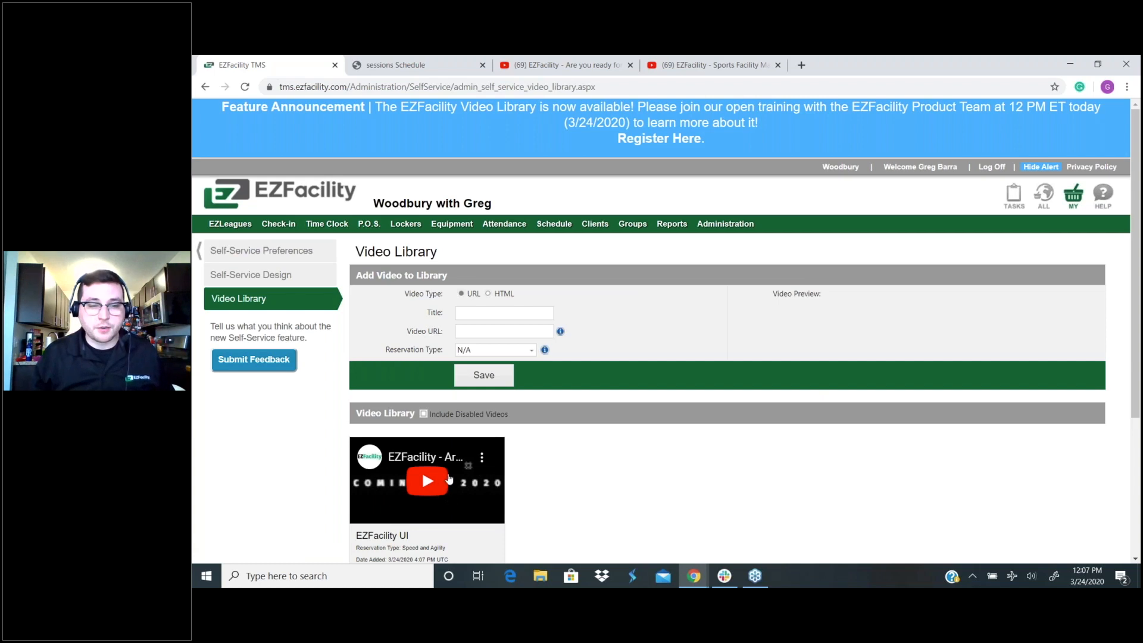
Set the video type to HTML for another library entry.
scroll(536, 448, "down", 1)
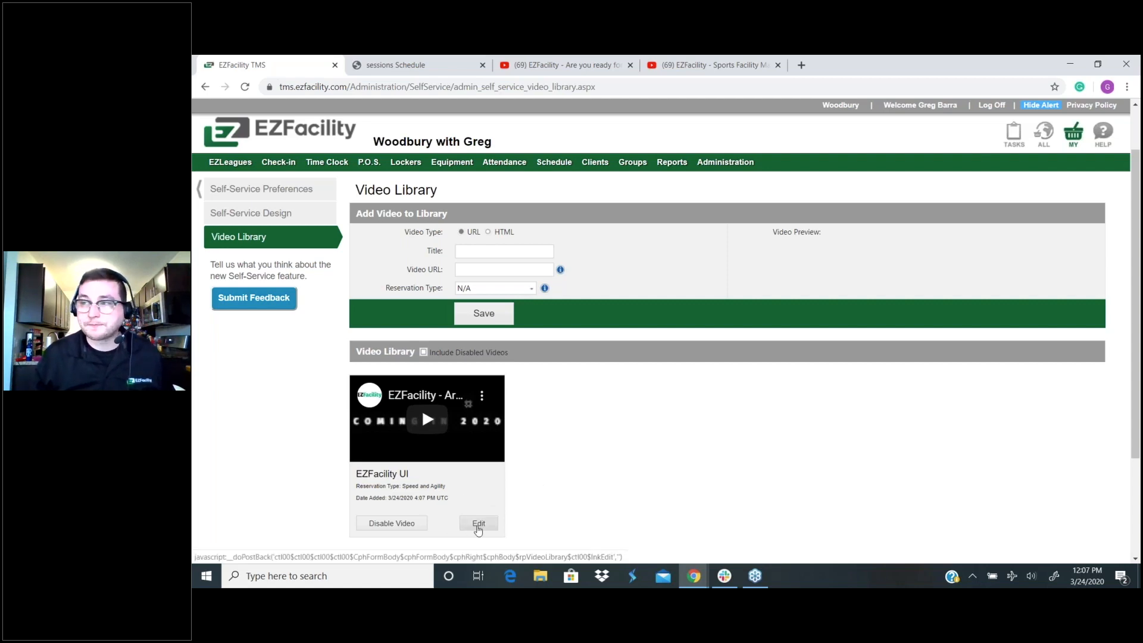
left_click(490, 233)
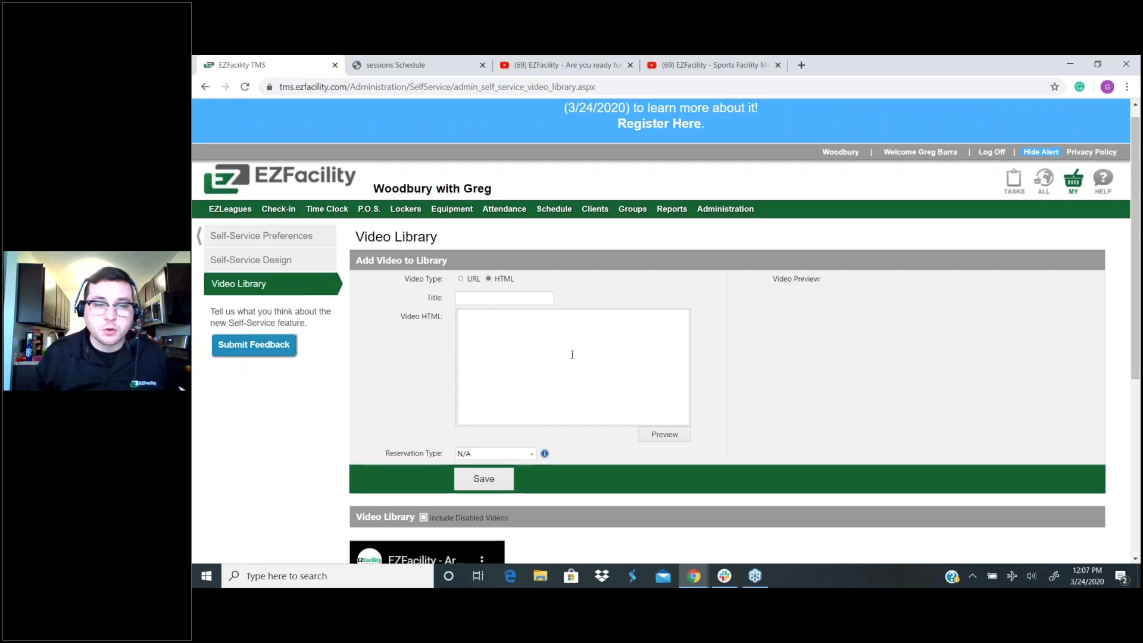
scroll(572, 354, "down", 1)
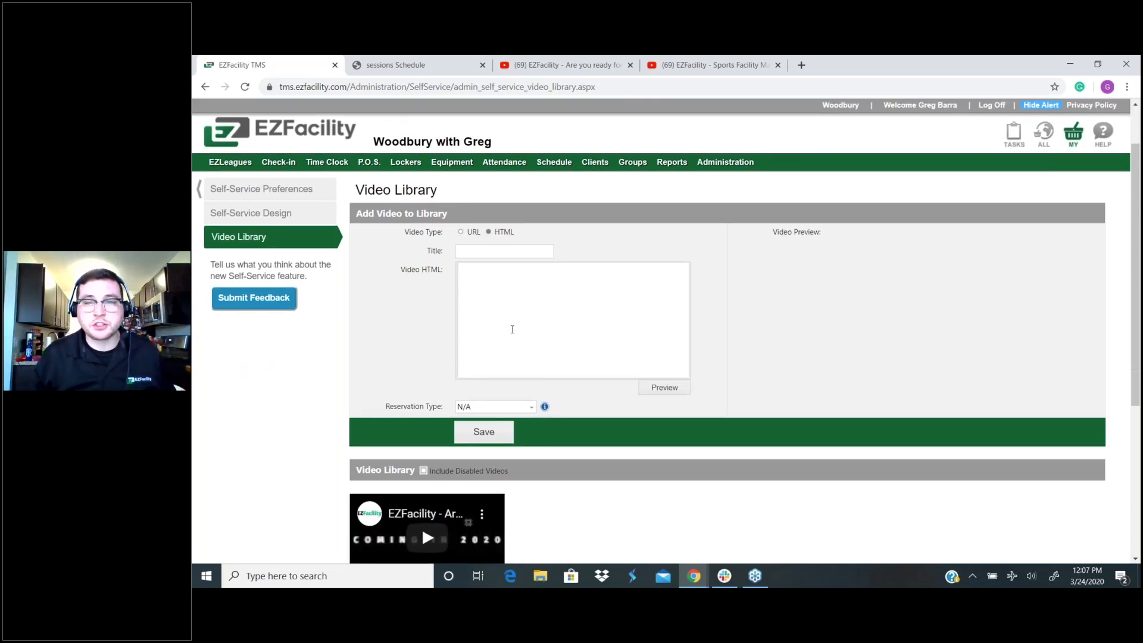
Copy the iframe embed code of the YouTube video "EZFacility - Sports Facility Management Software UK".
left_click(694, 66)
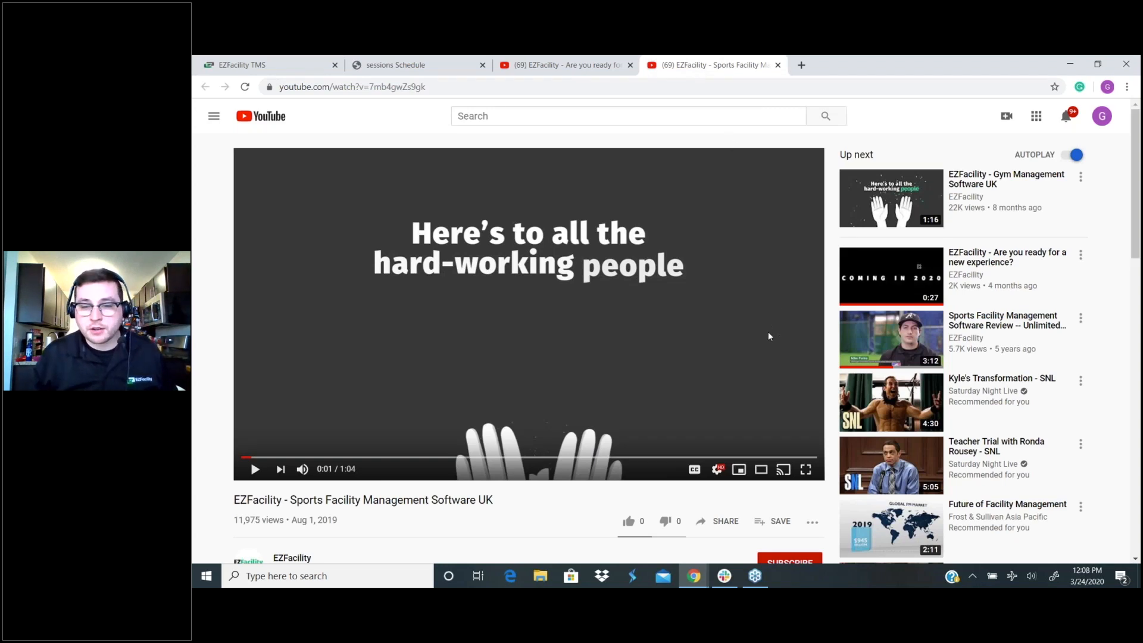
scroll(768, 336, "down", 3)
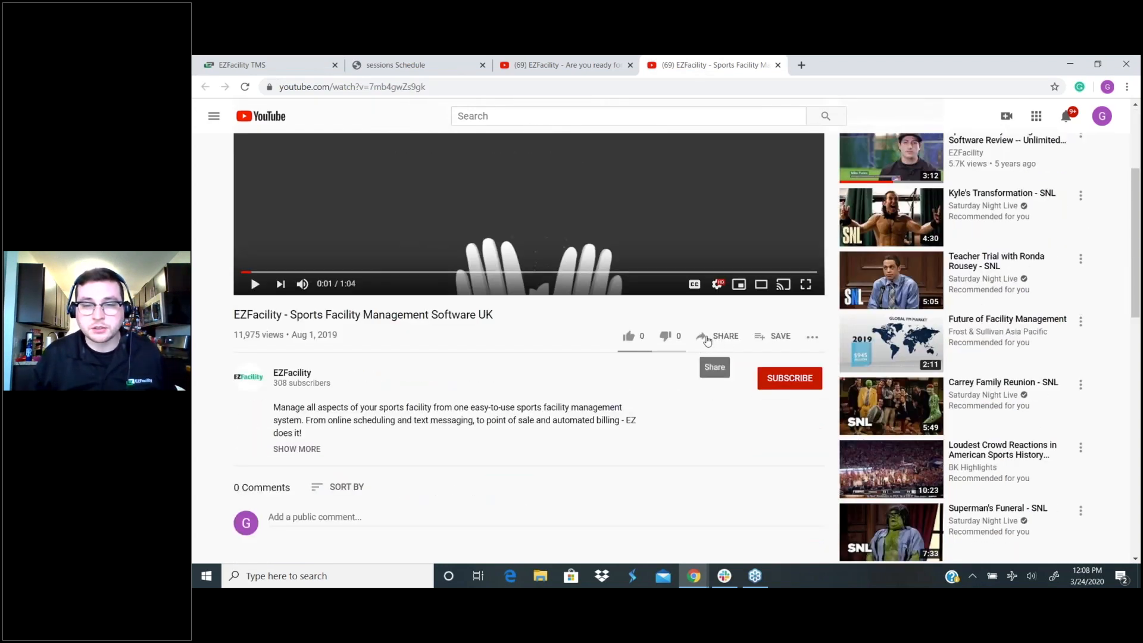
left_click(707, 339)
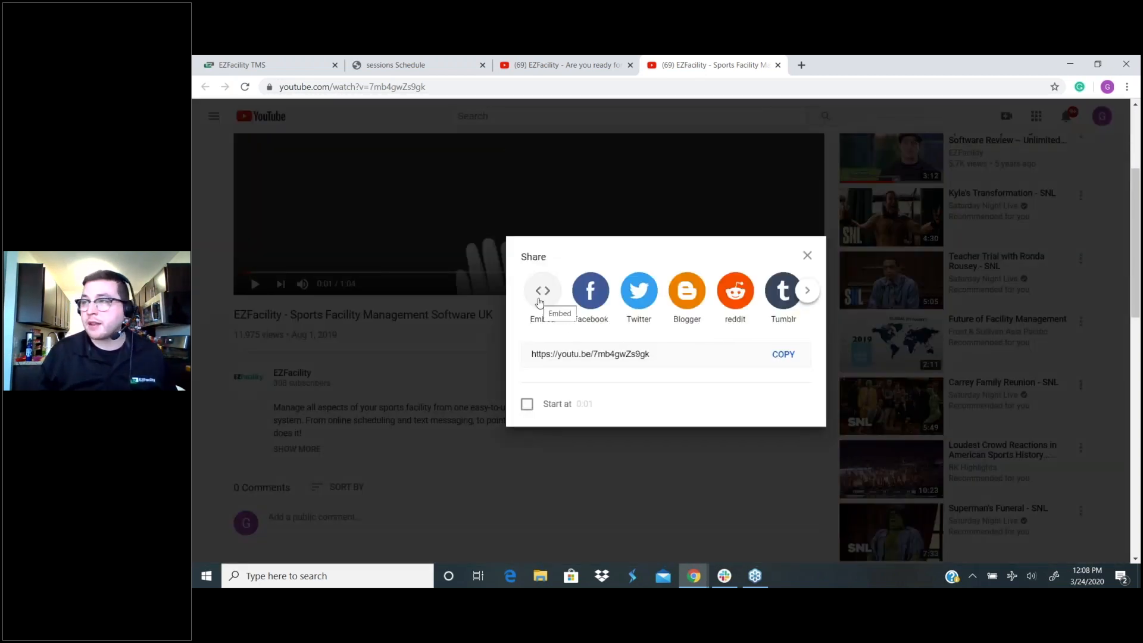
left_click(539, 303)
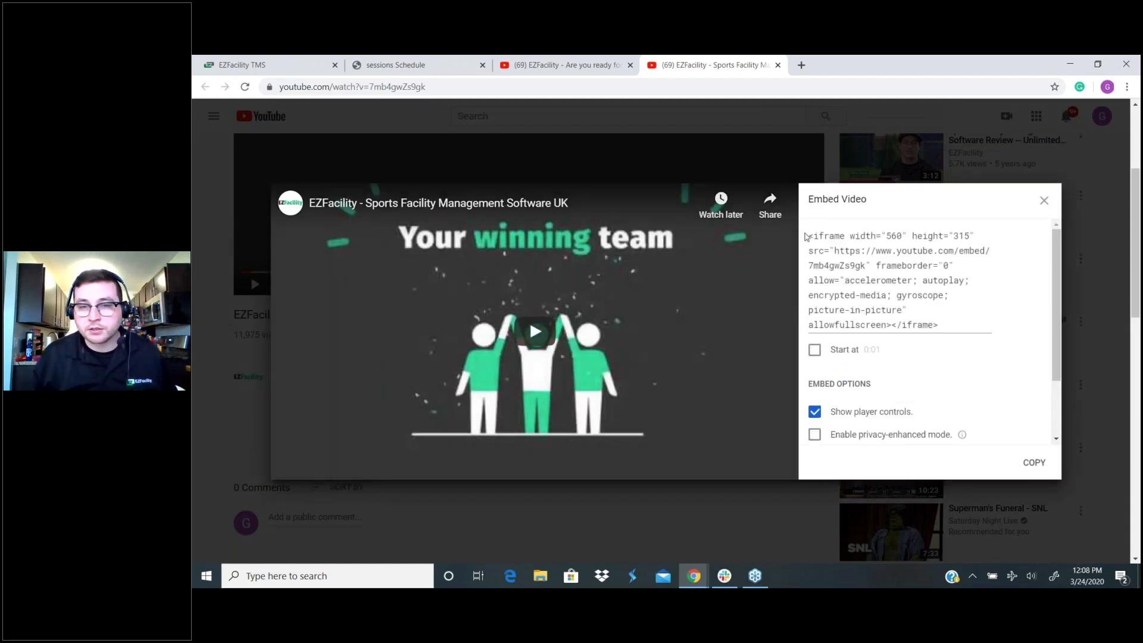
left_click_drag(816, 237, 948, 325)
key("ctrl+c")
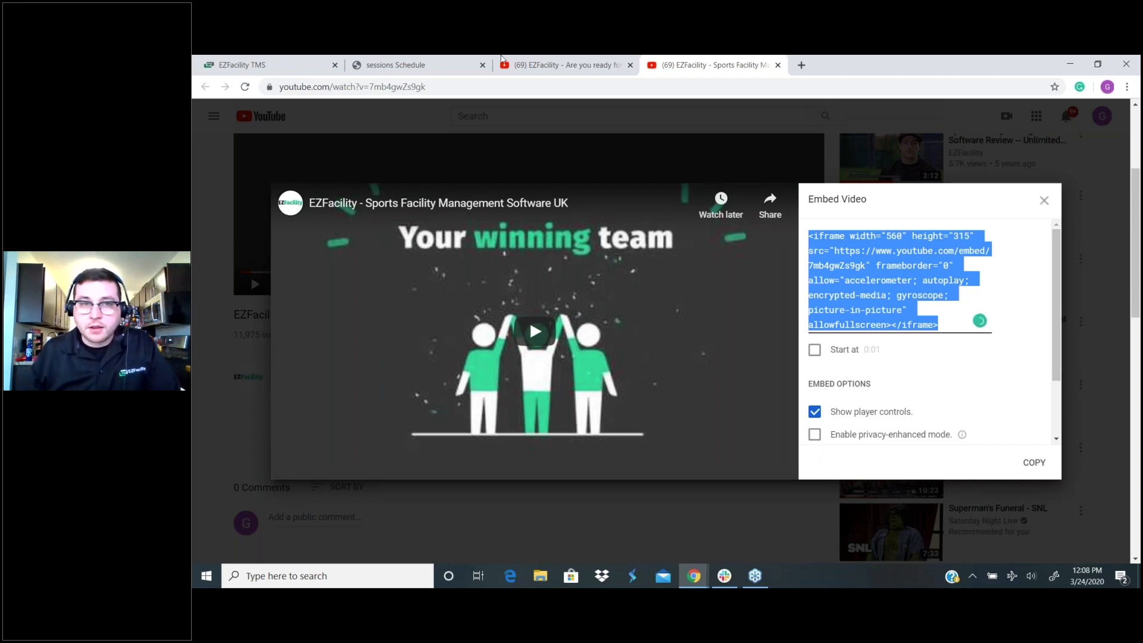
Paste the embed code as the library entry's video HTML, title it "EZFacility UK", and preview the video.
left_click(266, 67)
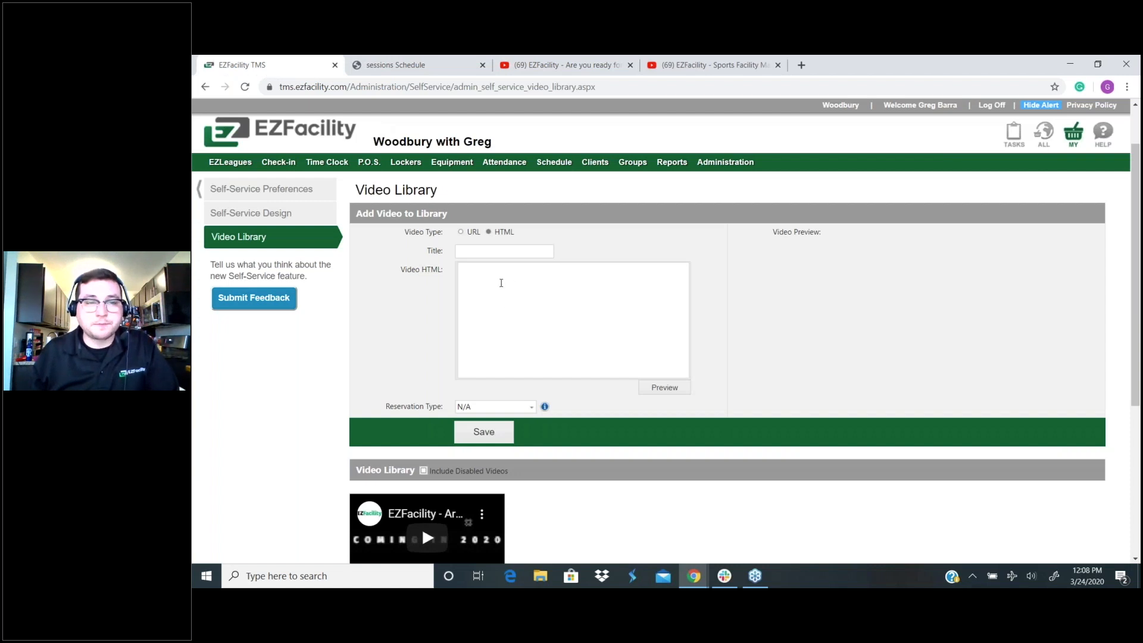
left_click(501, 282)
key("ctrl+v")
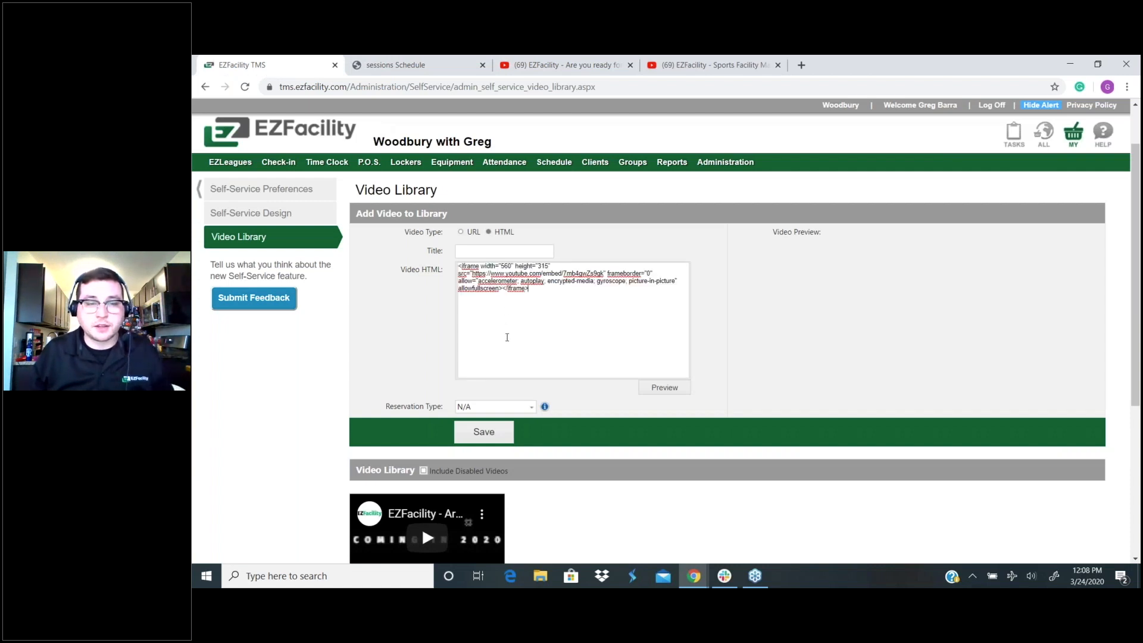
left_click(488, 250)
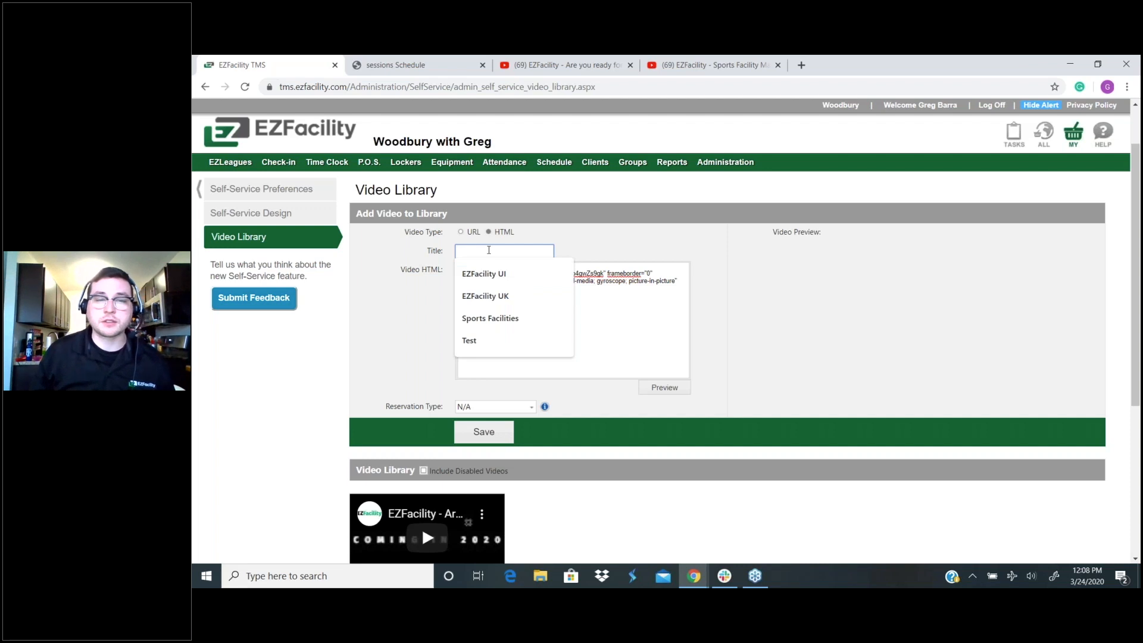
left_click(485, 296)
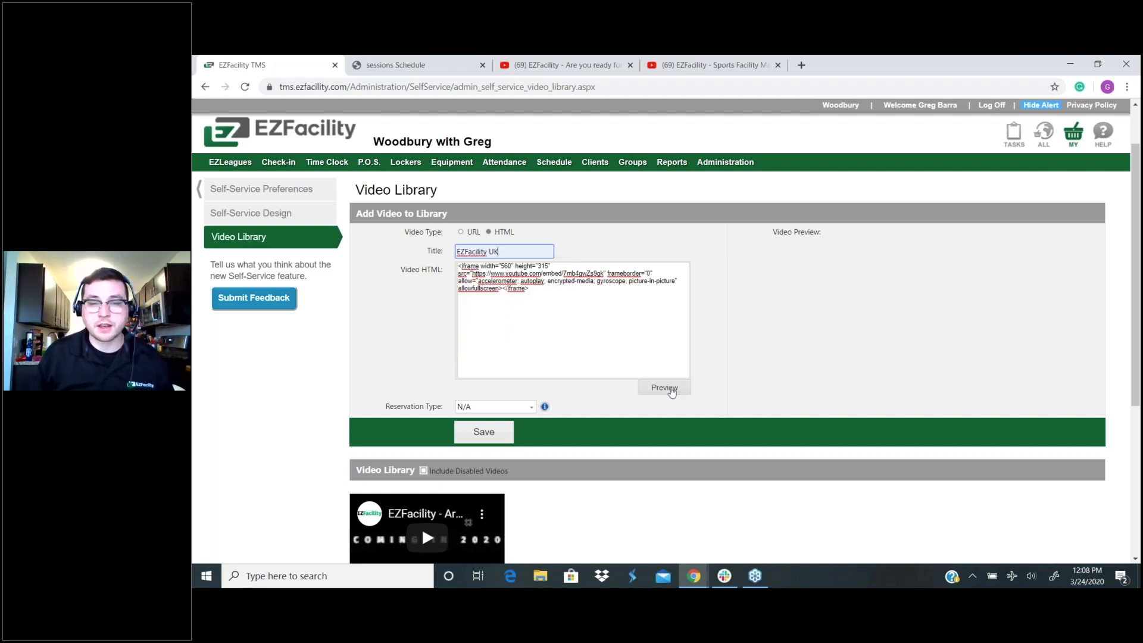
left_click(671, 389)
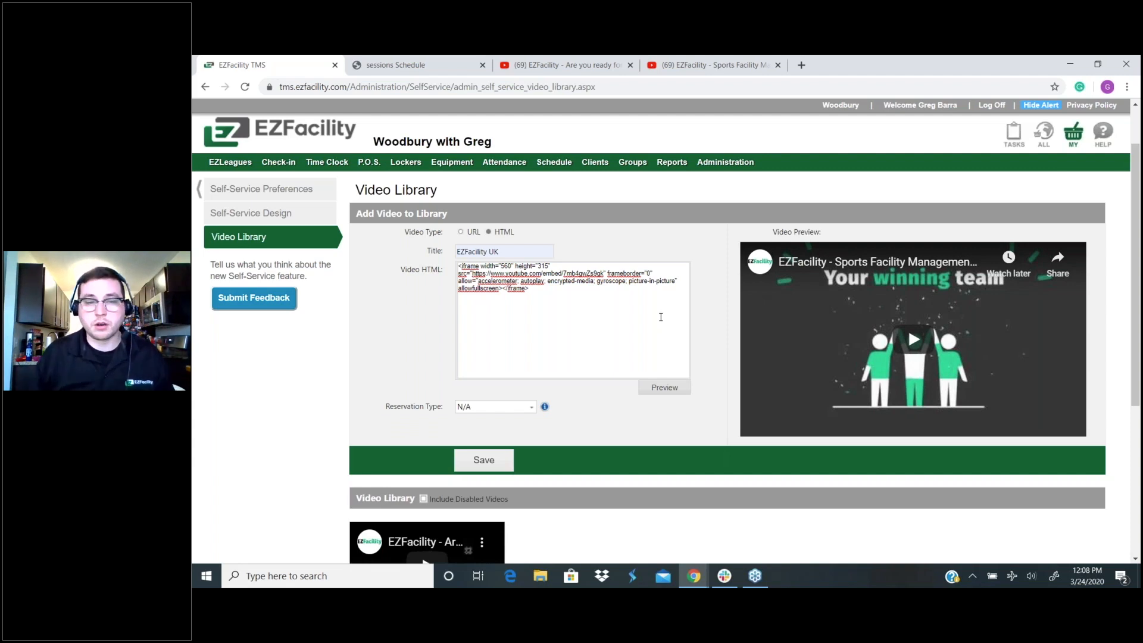
Assign the Soccer reservation type to the EZFacility UK video and save it to the library.
left_click(498, 408)
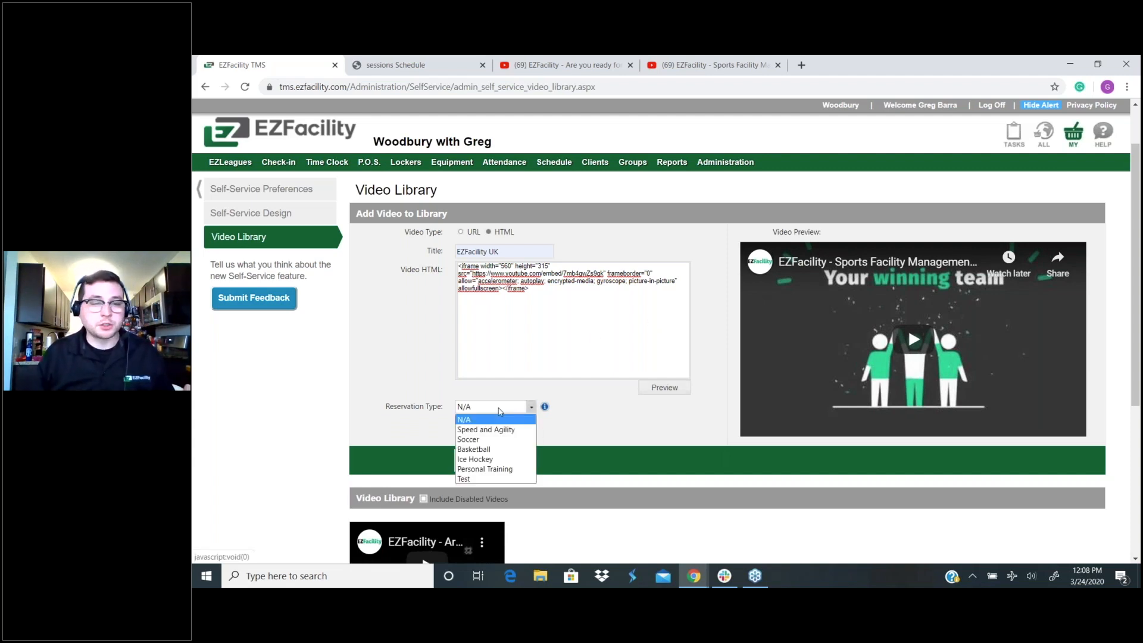
left_click(484, 441)
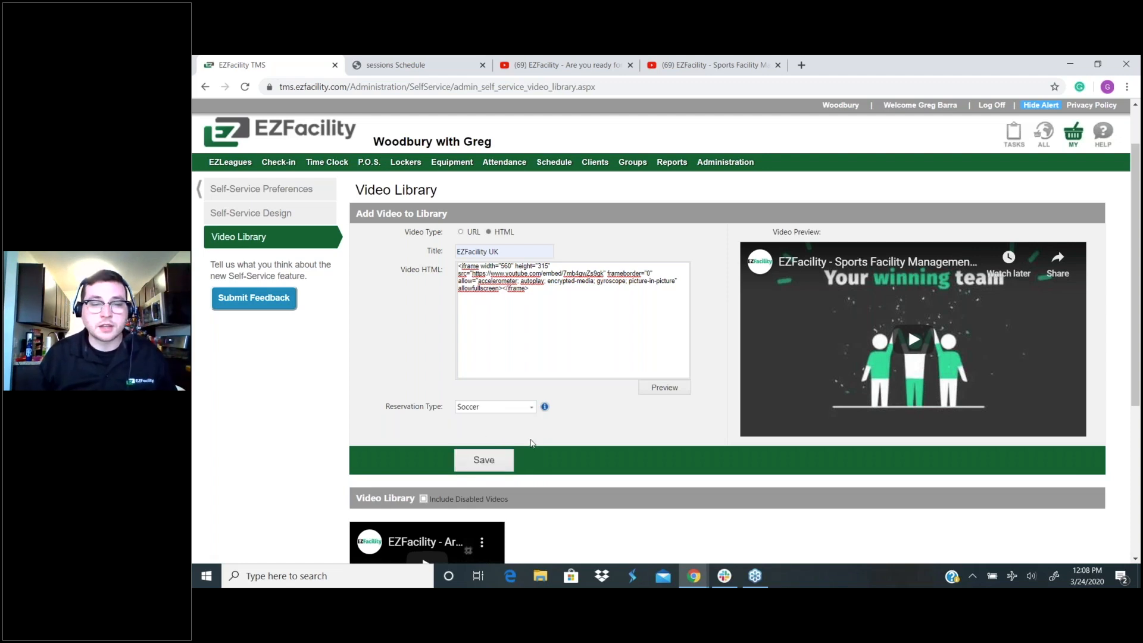
left_click(484, 460)
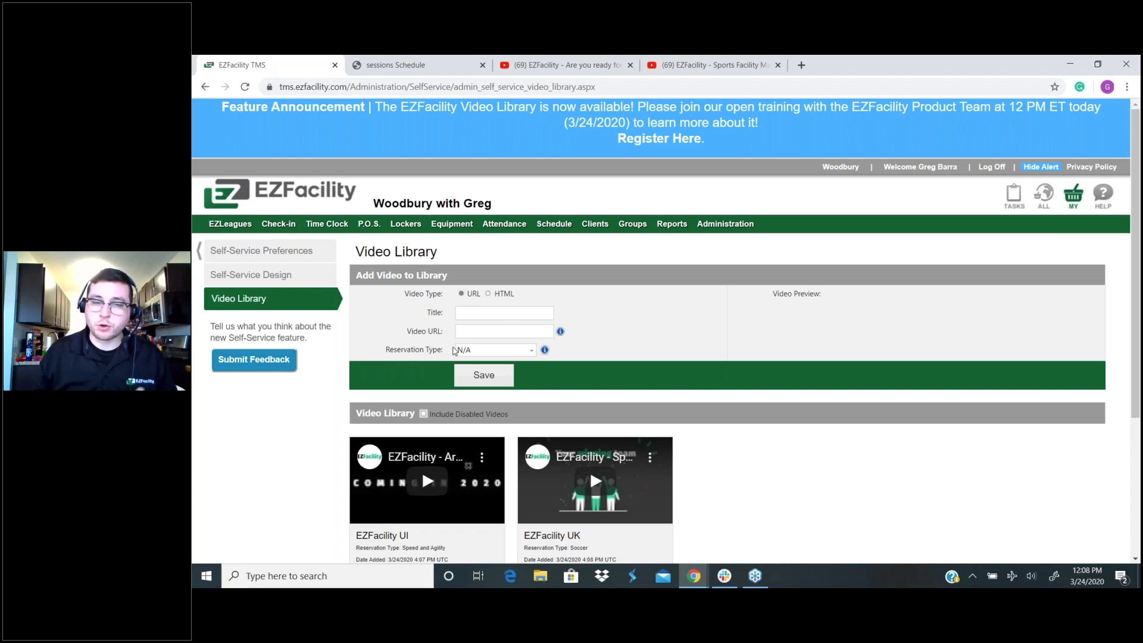
scroll(590, 347, "down", 2)
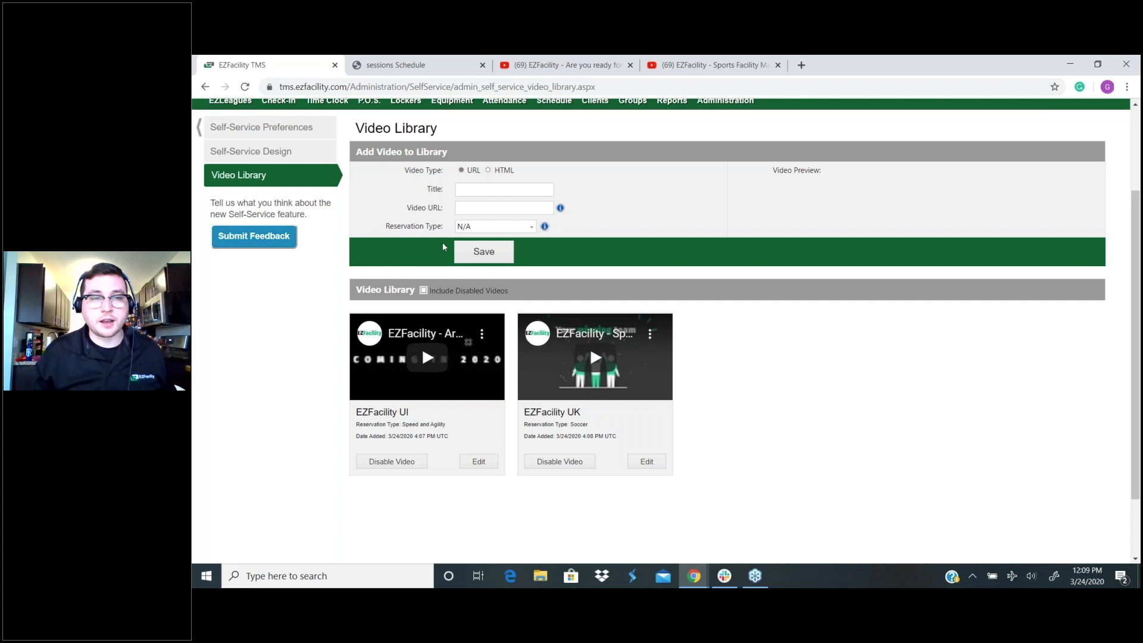
Switch to the self-service sessions schedule and check the booking details of the 1 PM Speed and Agility session on March 24.
left_click(429, 64)
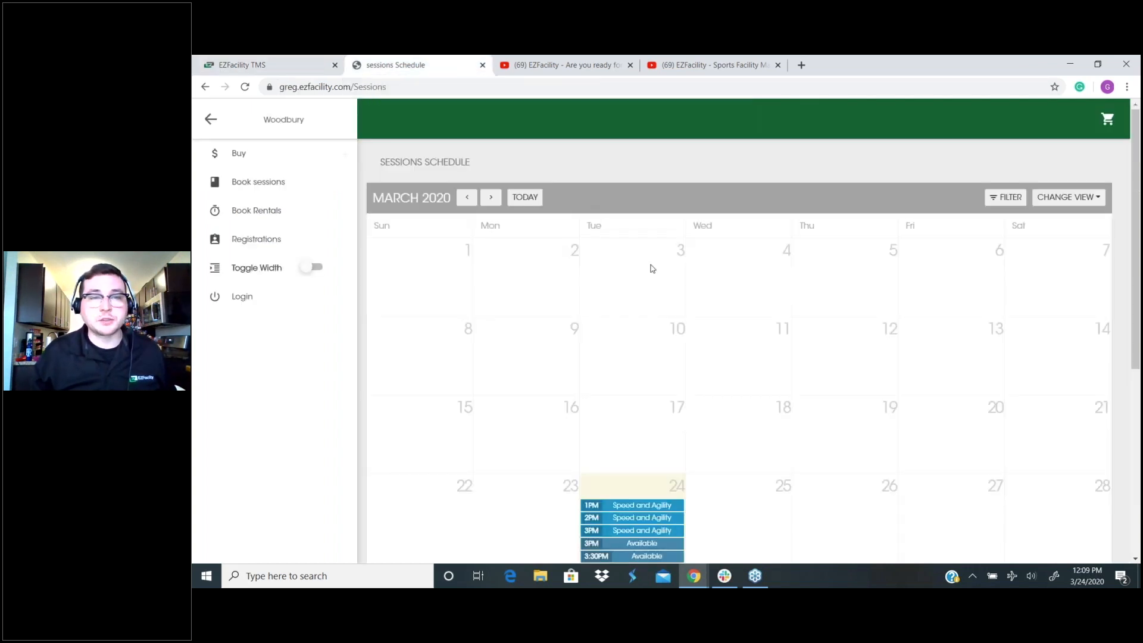
scroll(681, 307, "down", 2)
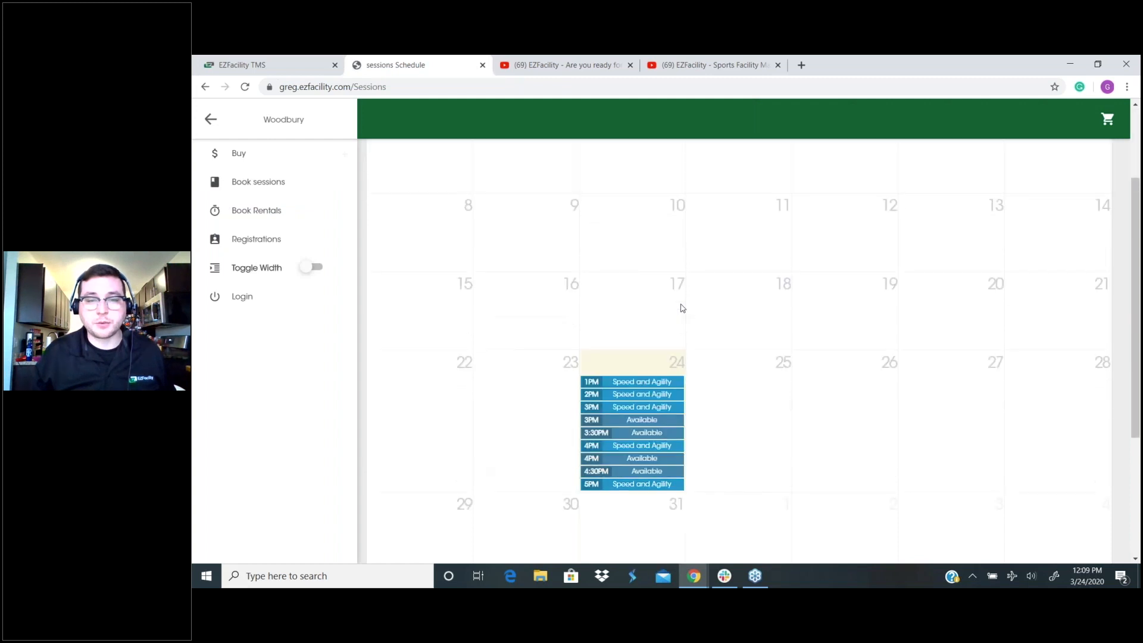
scroll(679, 306, "down", 1)
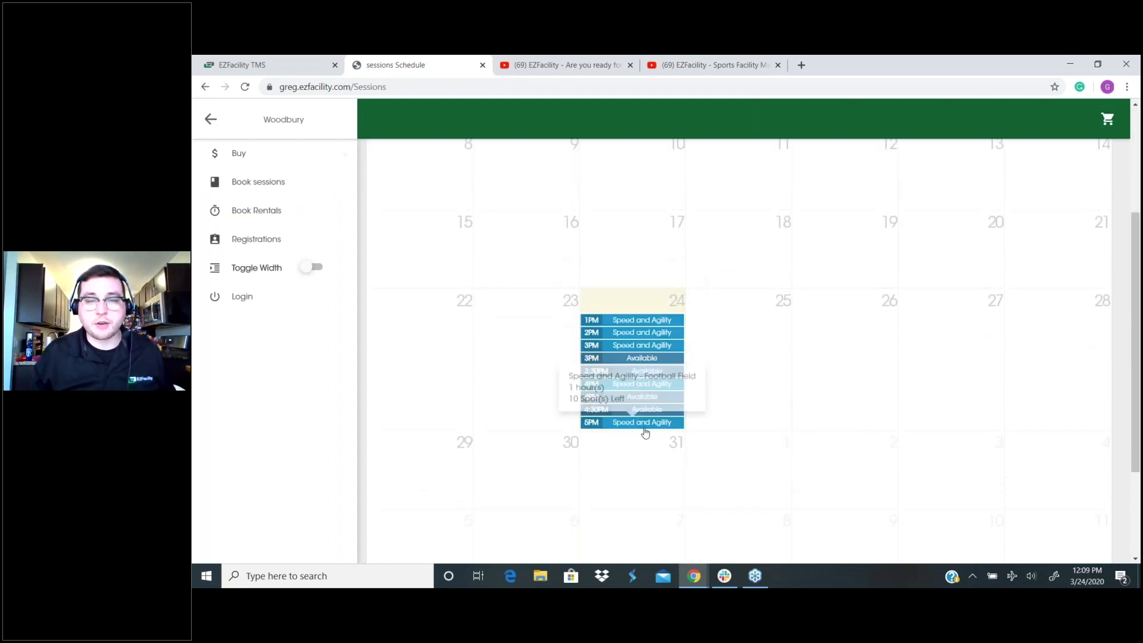
left_click(654, 325)
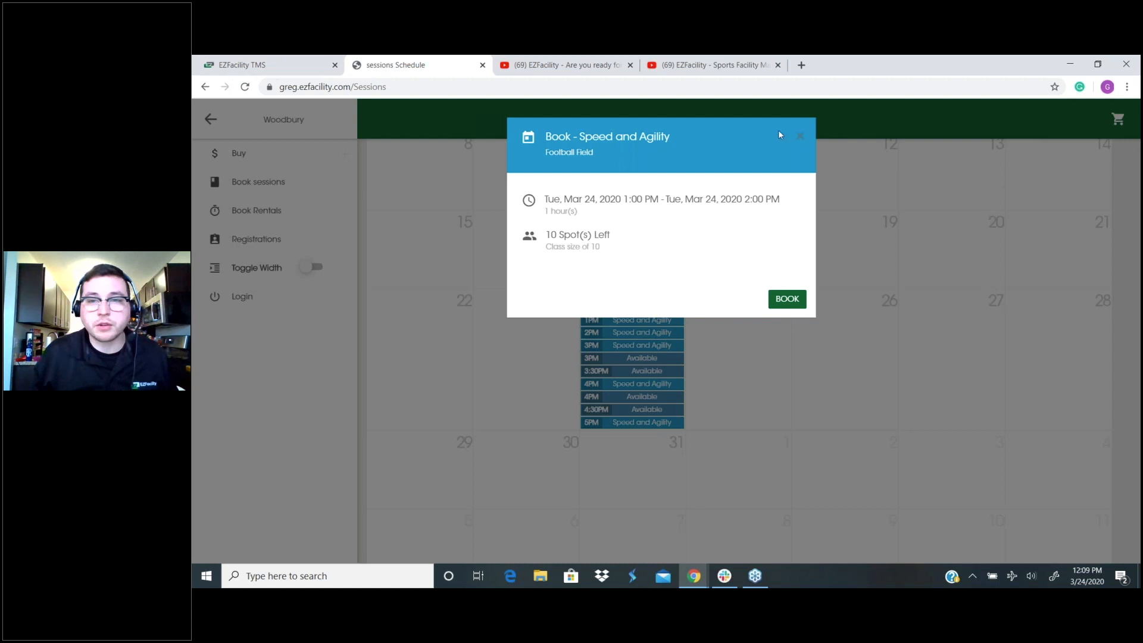
left_click(800, 136)
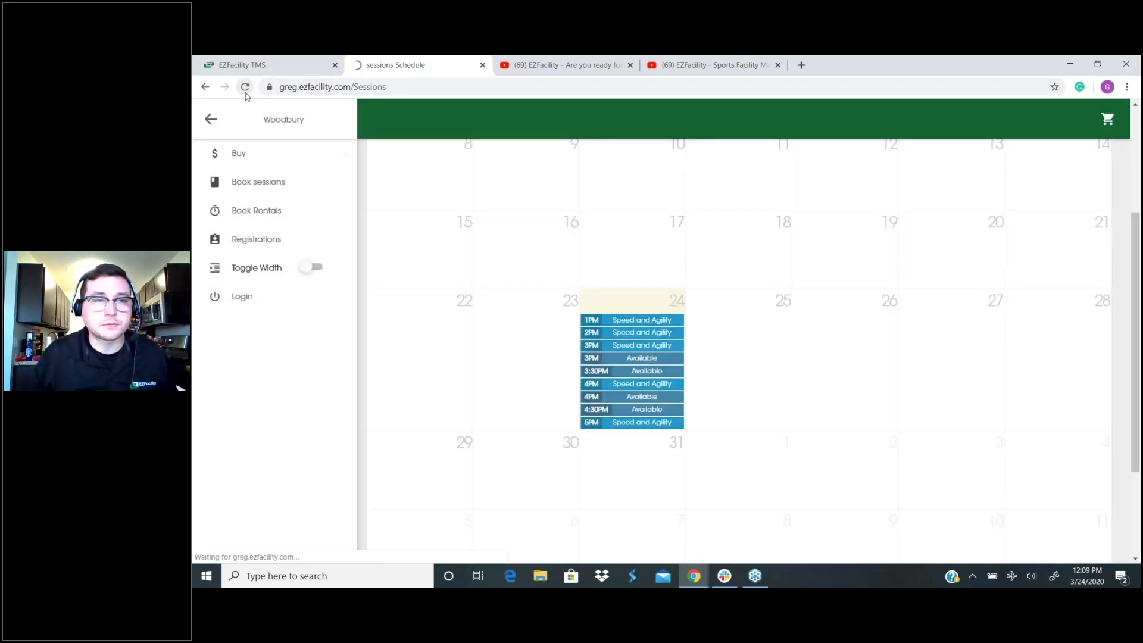
Reload the sessions schedule and show the EZFacility UI video in the 1 PM Speed and Agility session's booking details.
left_click(245, 86)
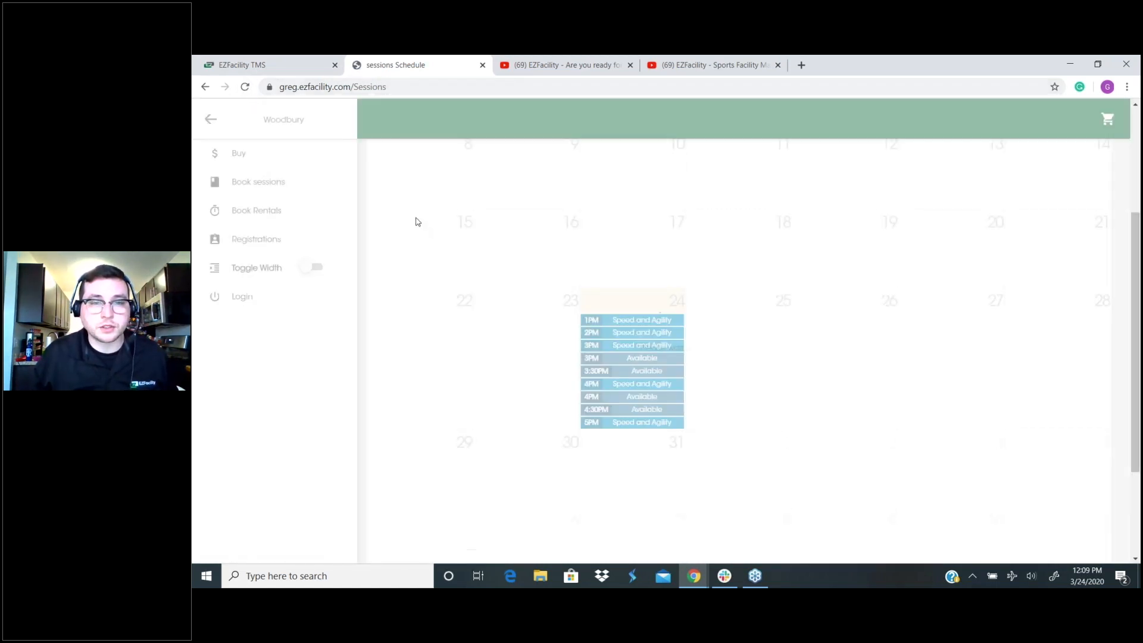
left_click(628, 321)
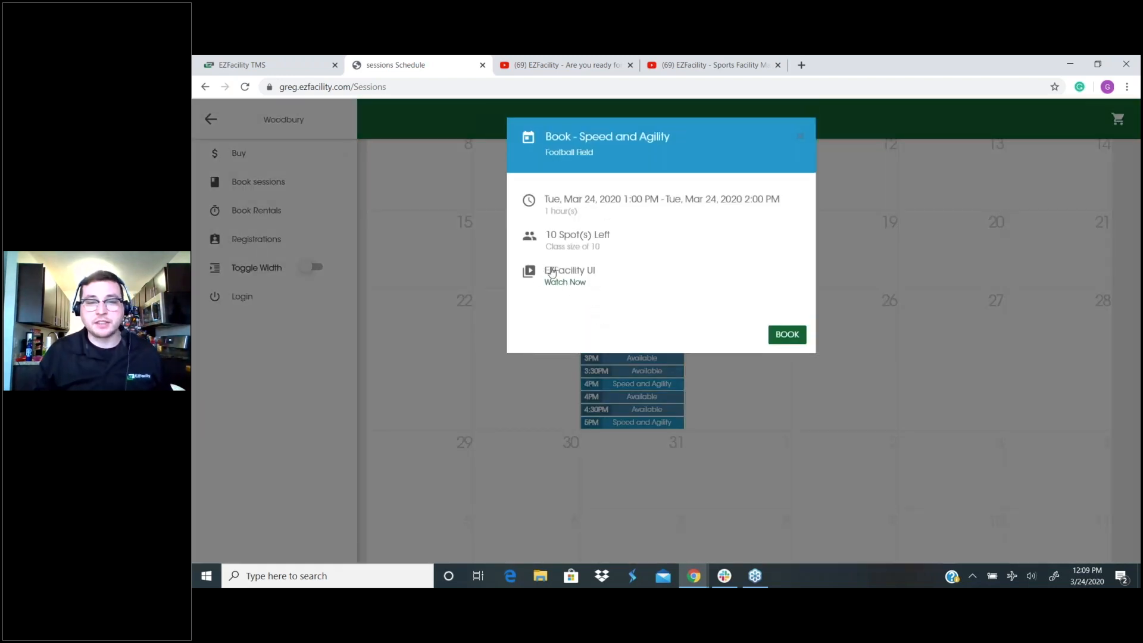
left_click(576, 283)
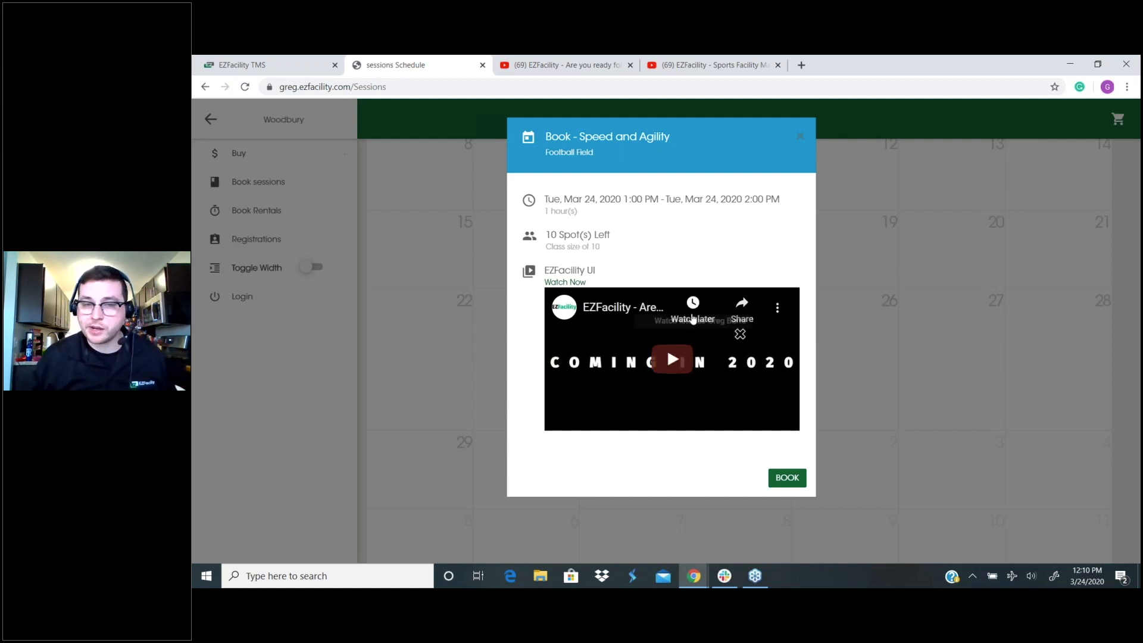
left_click(797, 137)
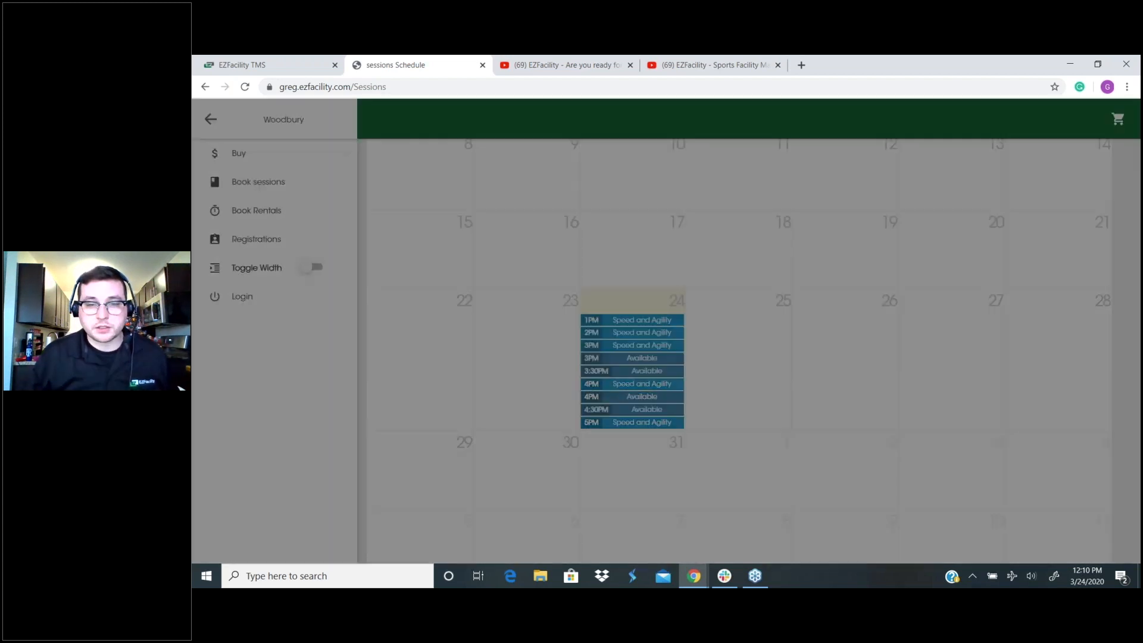
Check the booking details of the 3 PM Available and 2 PM Speed and Agility sessions on March 24, and return to the Video Library.
left_click(642, 357)
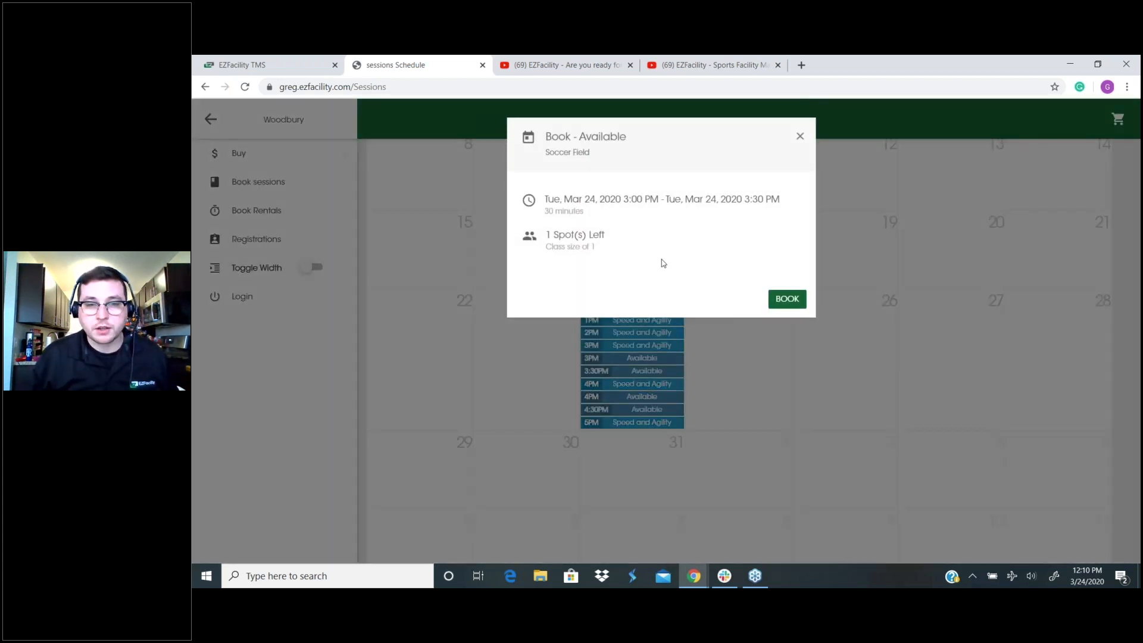
left_click(801, 139)
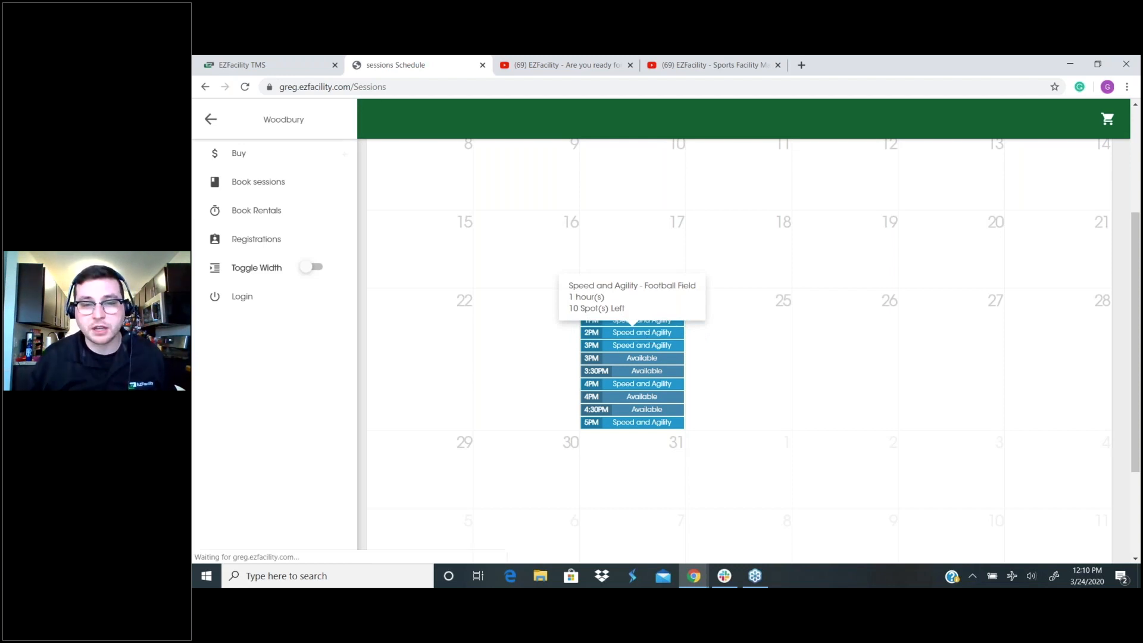
left_click(651, 334)
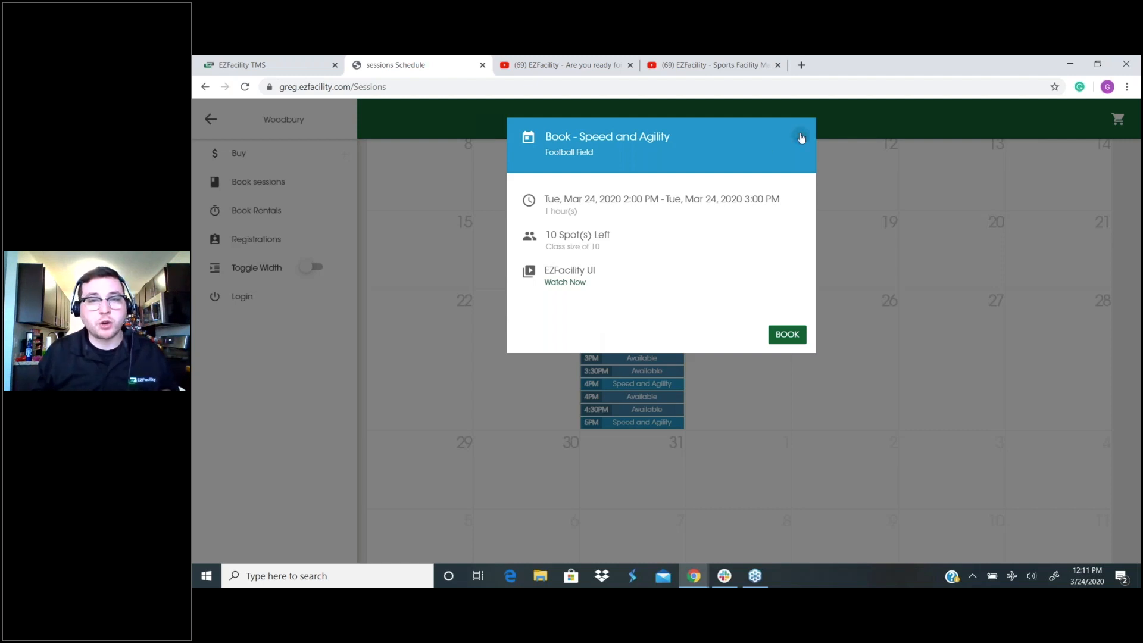
left_click(801, 138)
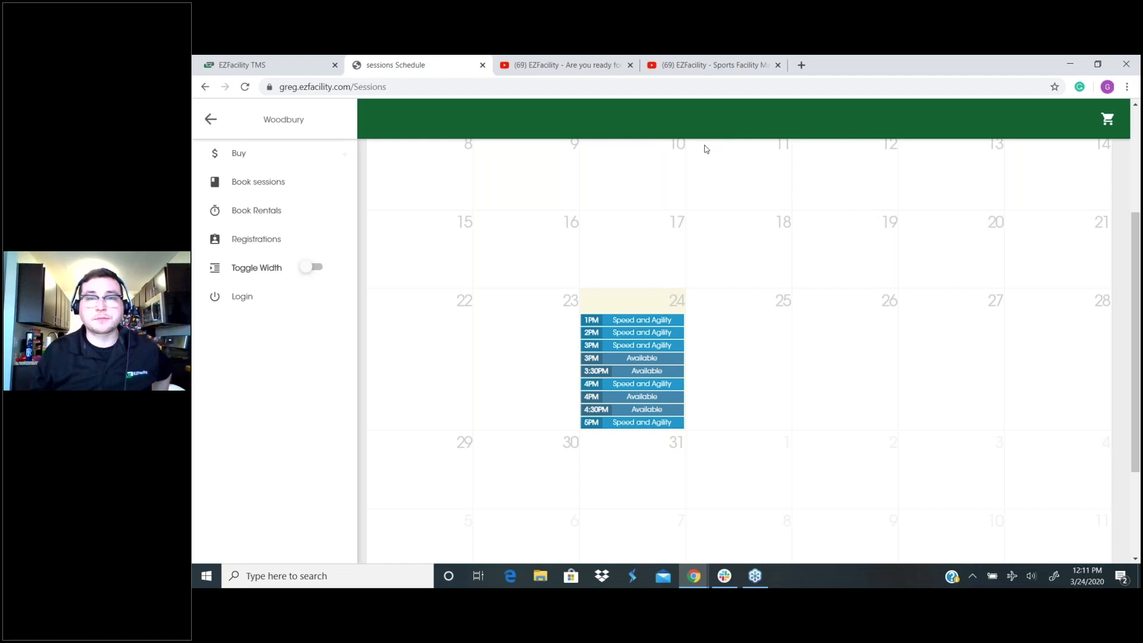
left_click(294, 69)
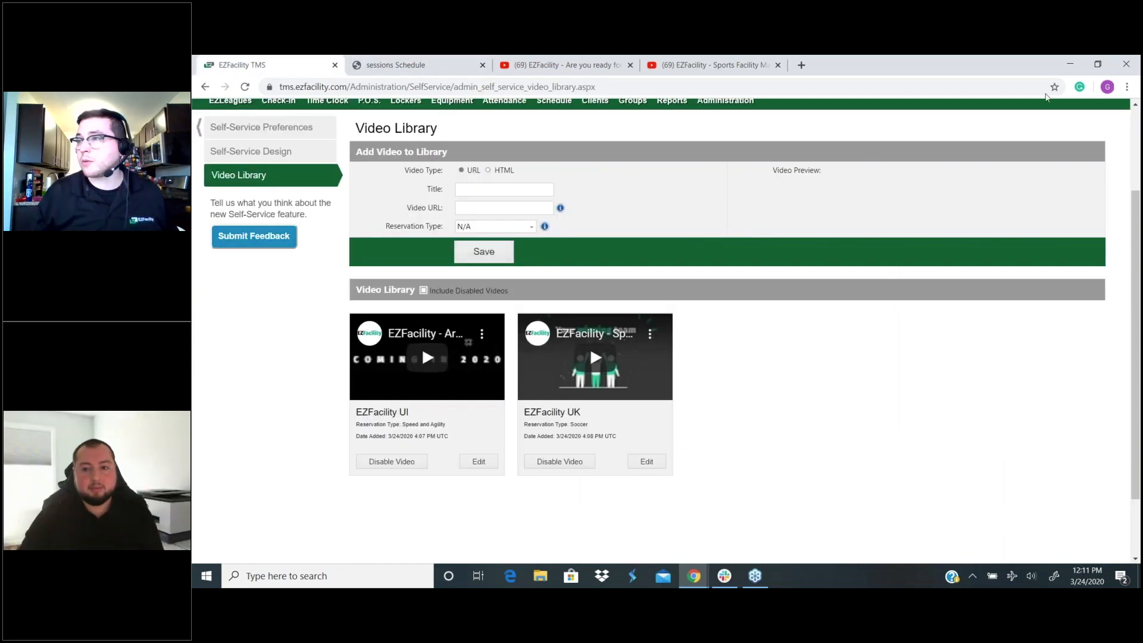